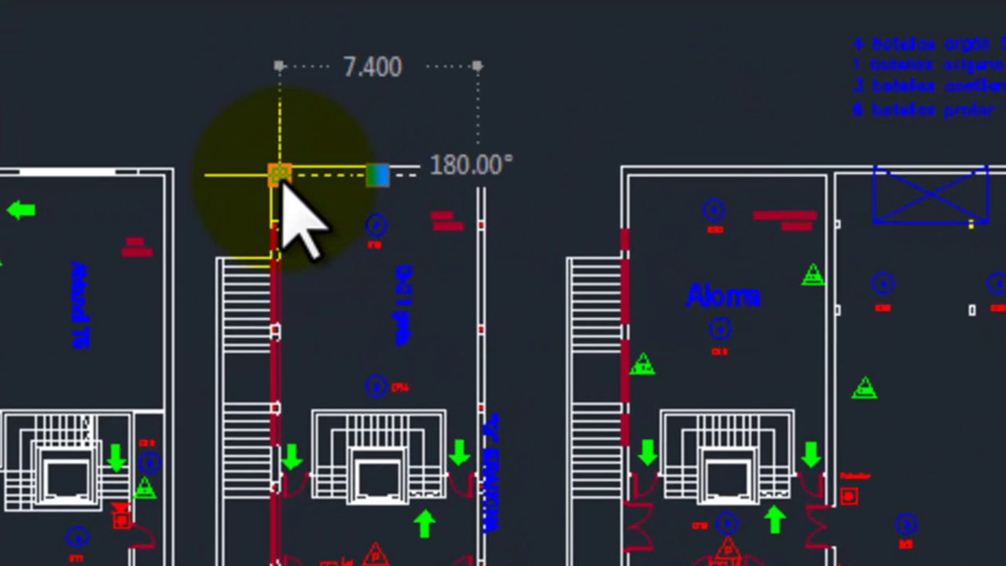
- Check the length of the upper wall line on the middle narrow plan and review the drawing unit settings of Edificio G.dwg
click(280, 175)
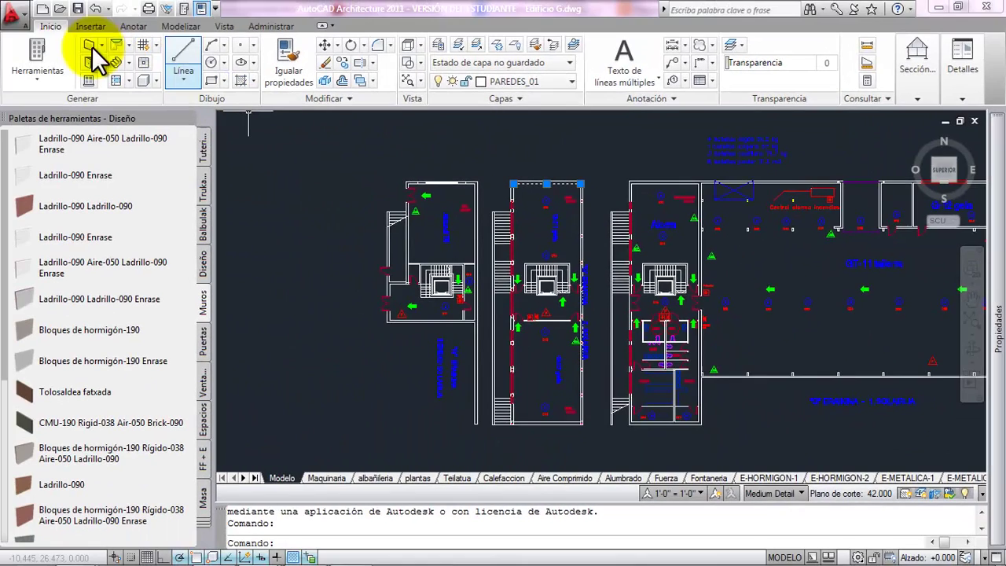
click(17, 17)
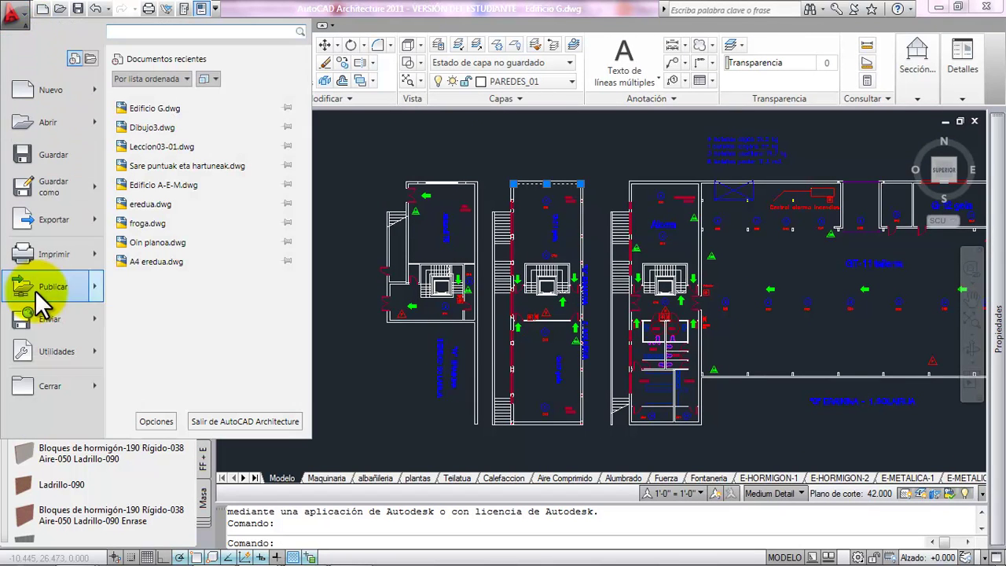
mouse_move(56, 349)
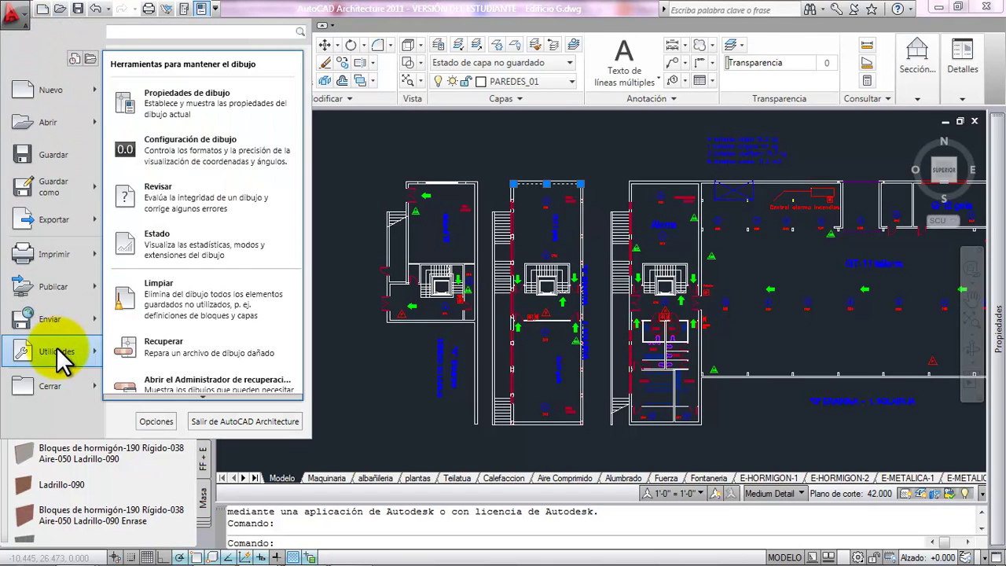
click(181, 150)
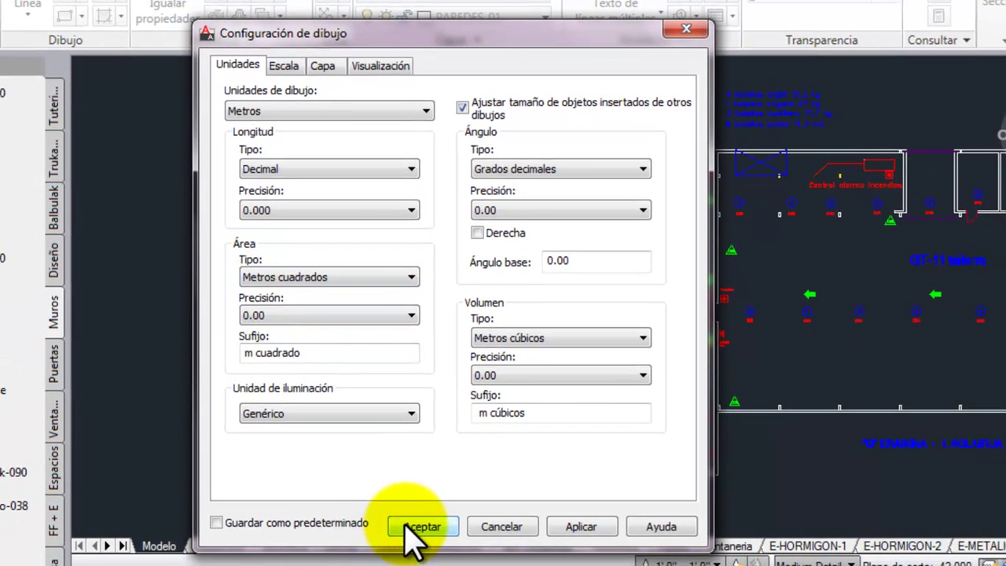
click(431, 526)
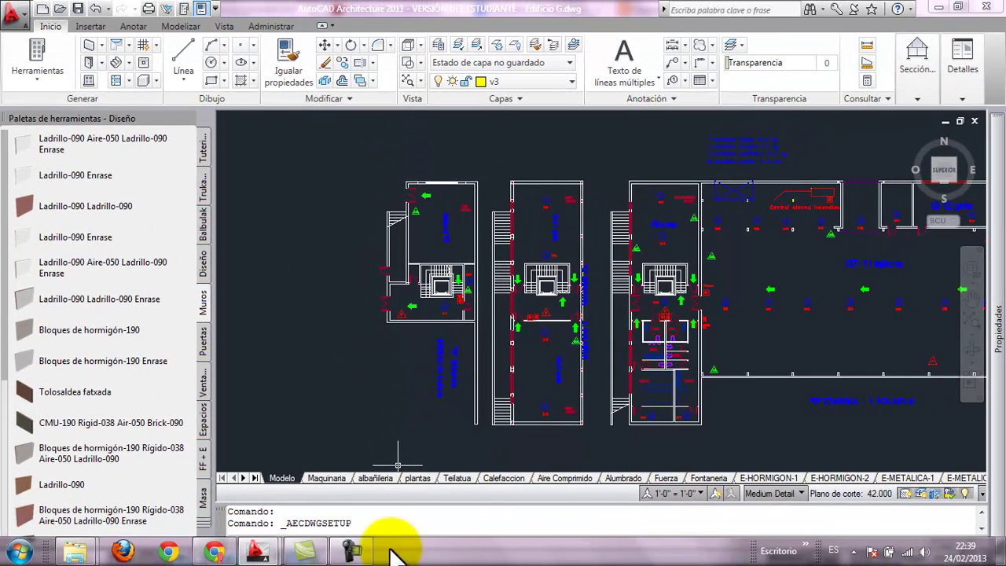
- Switch to Dibujo1.dwg and configure its drawing units to Metros with a length precision of 0.000
mouse_move(267, 550)
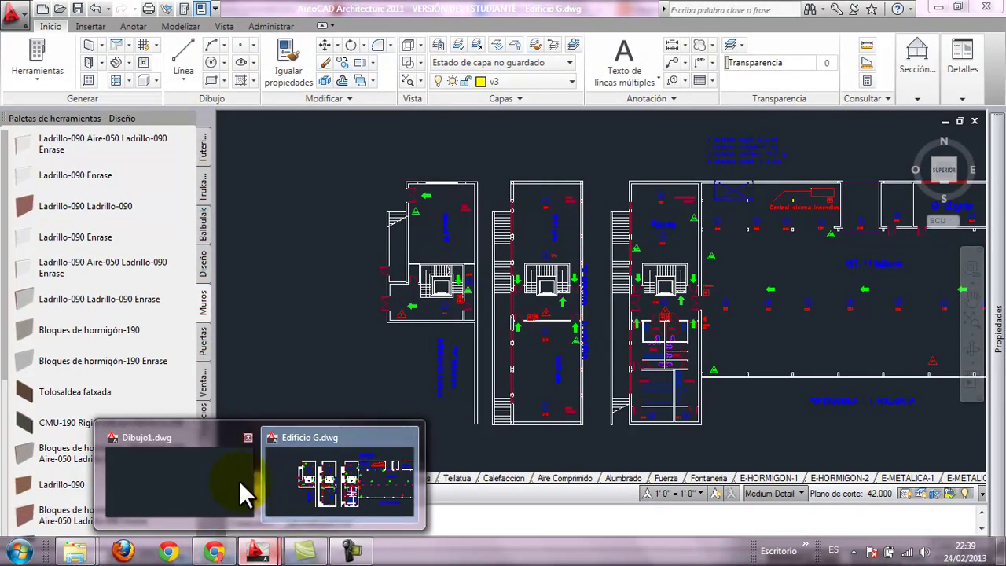
click(201, 480)
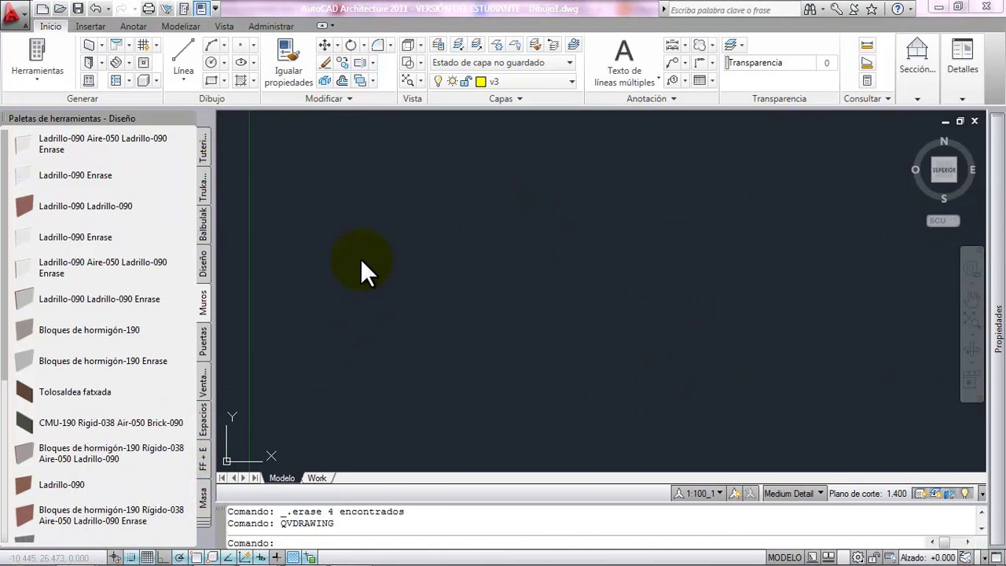
click(17, 16)
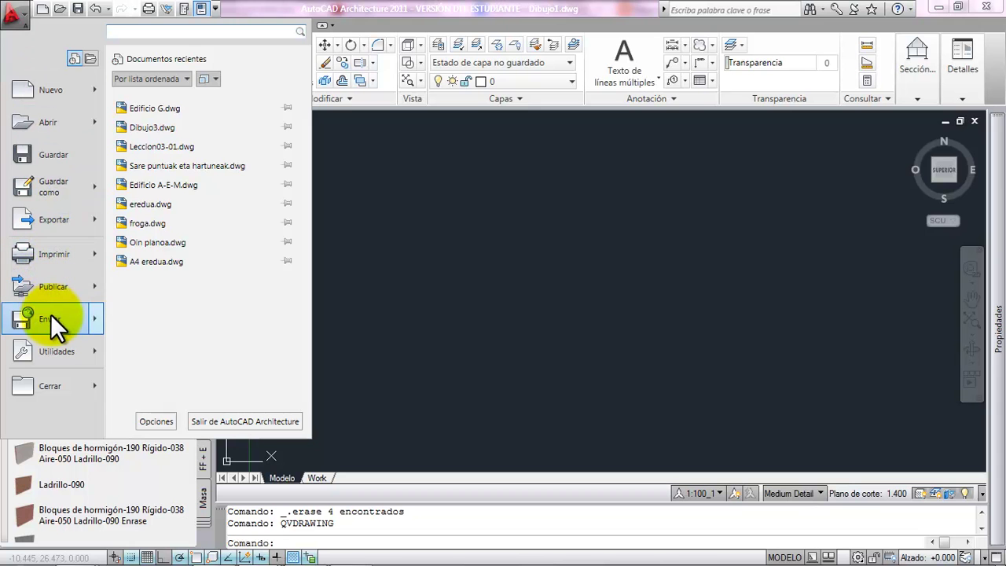
mouse_move(52, 350)
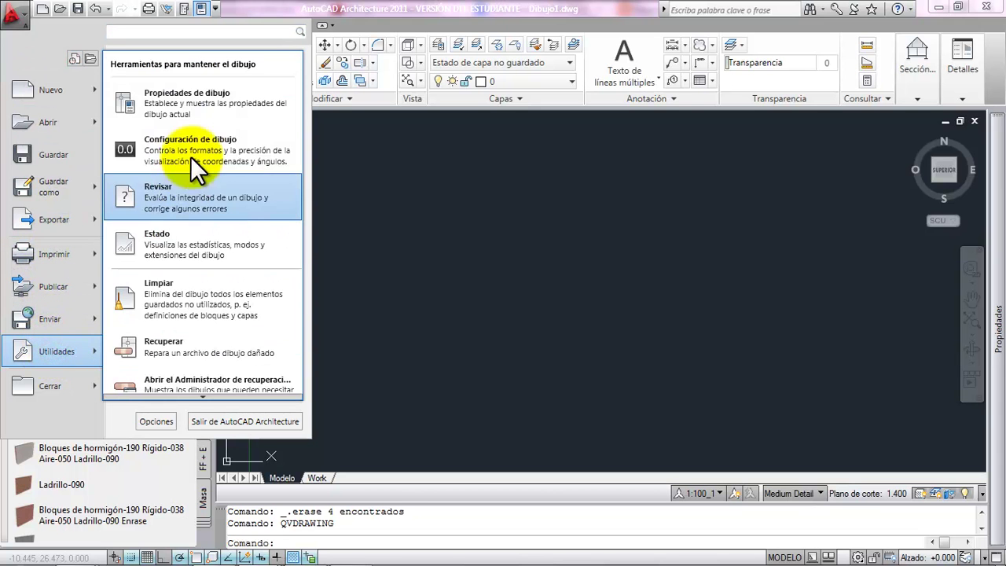
click(197, 146)
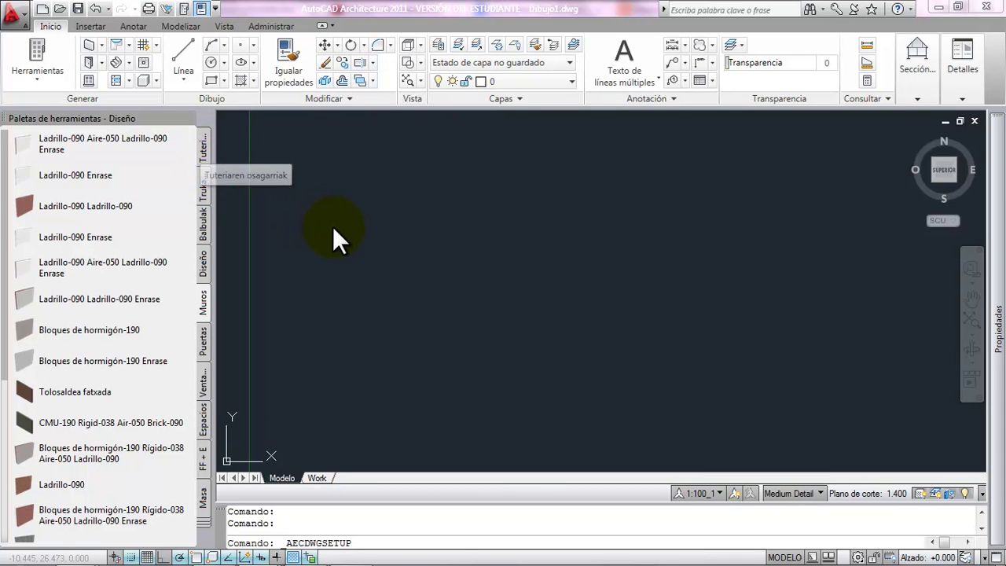
click(370, 150)
click(368, 150)
click(372, 223)
click(369, 261)
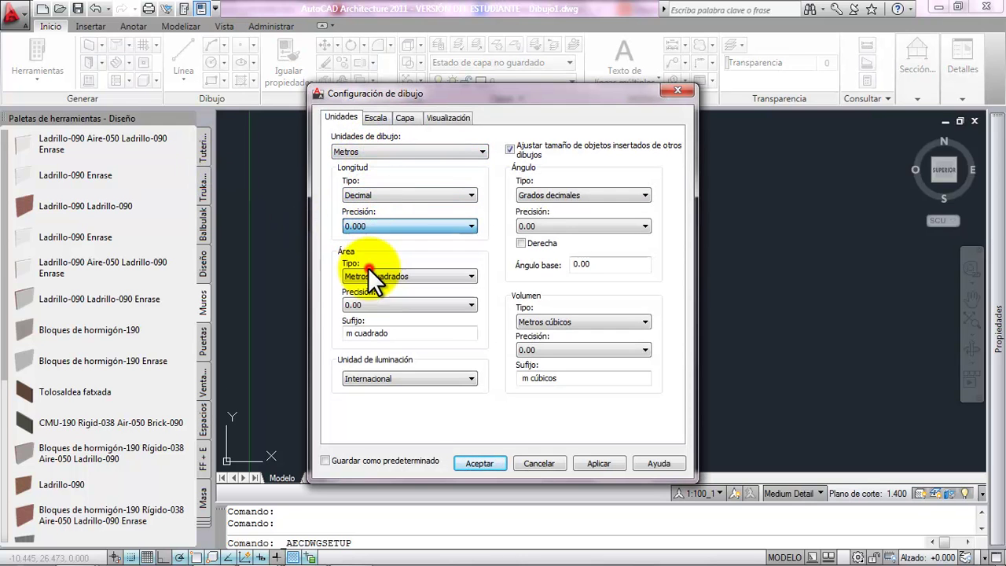
click(476, 463)
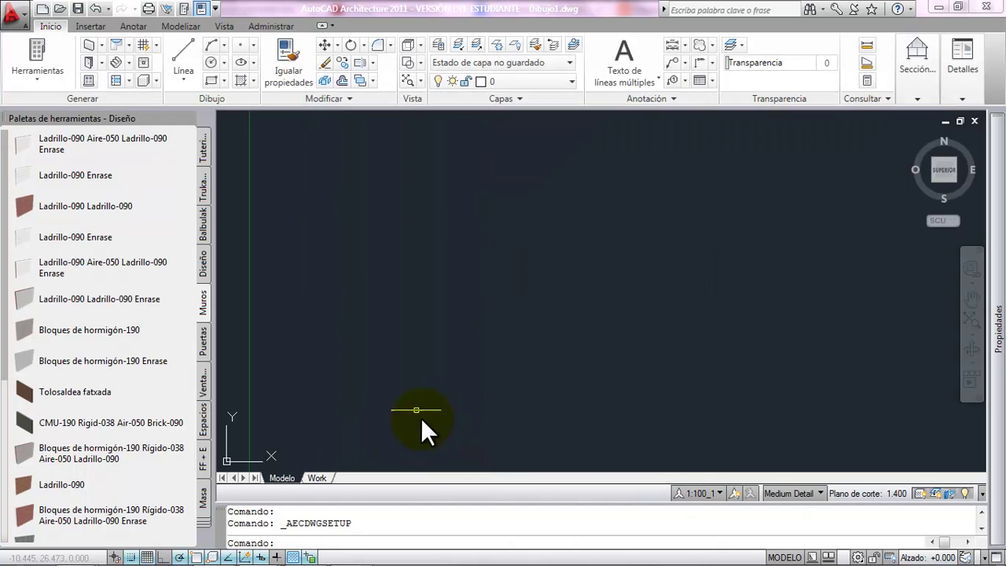
- Set the insertion scale's source content units to Metros in the program options
click(25, 14)
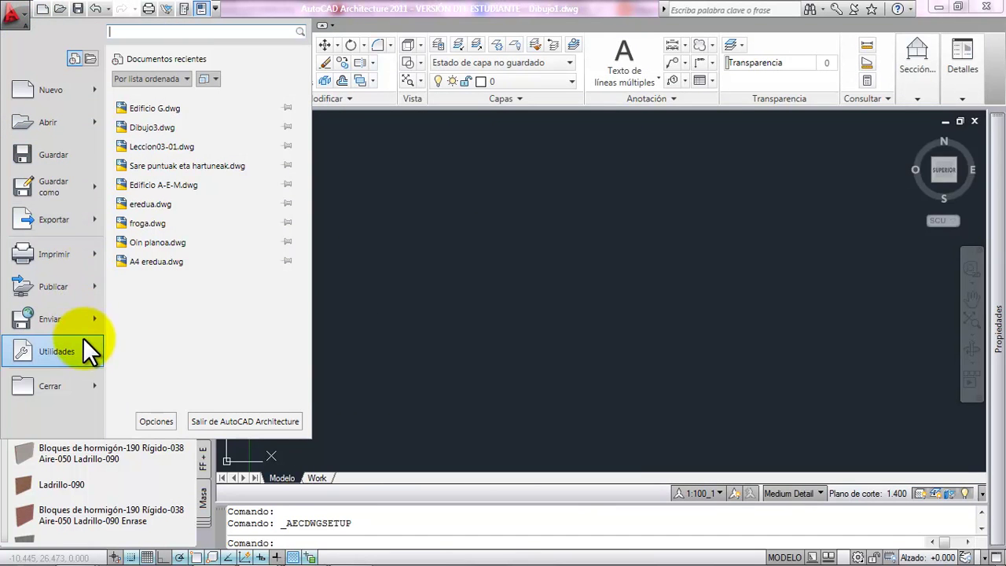
click(155, 421)
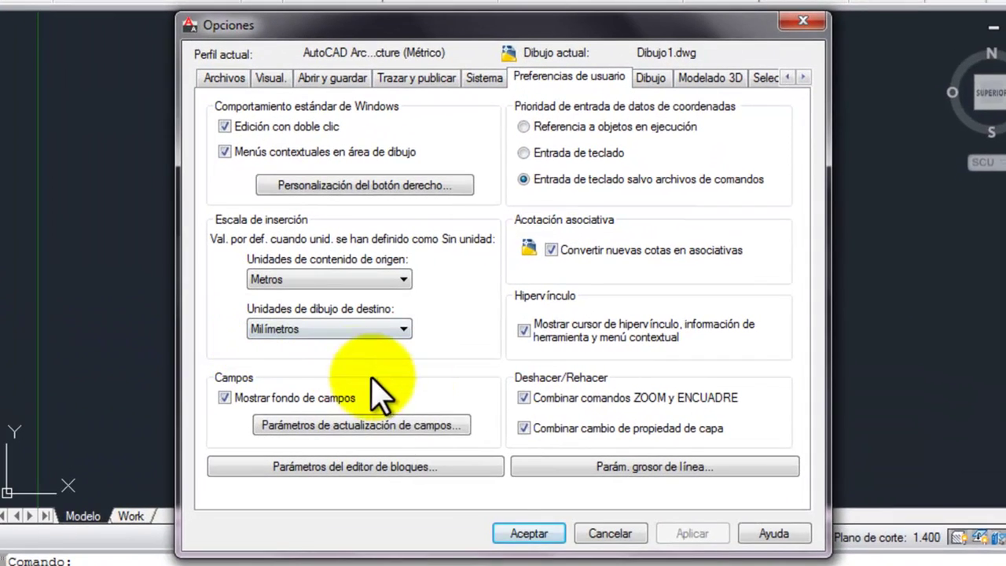
click(333, 280)
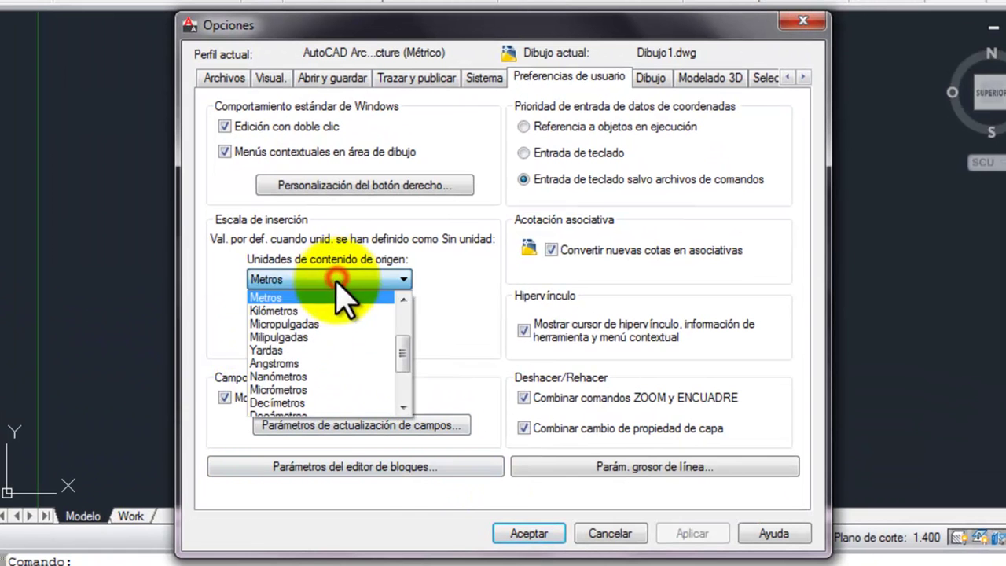
click(303, 299)
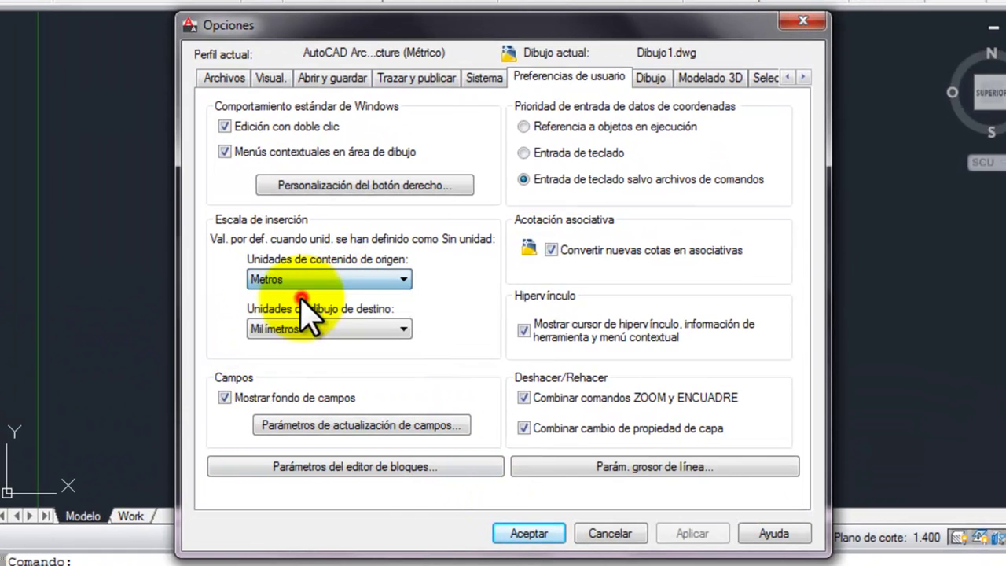
click(529, 535)
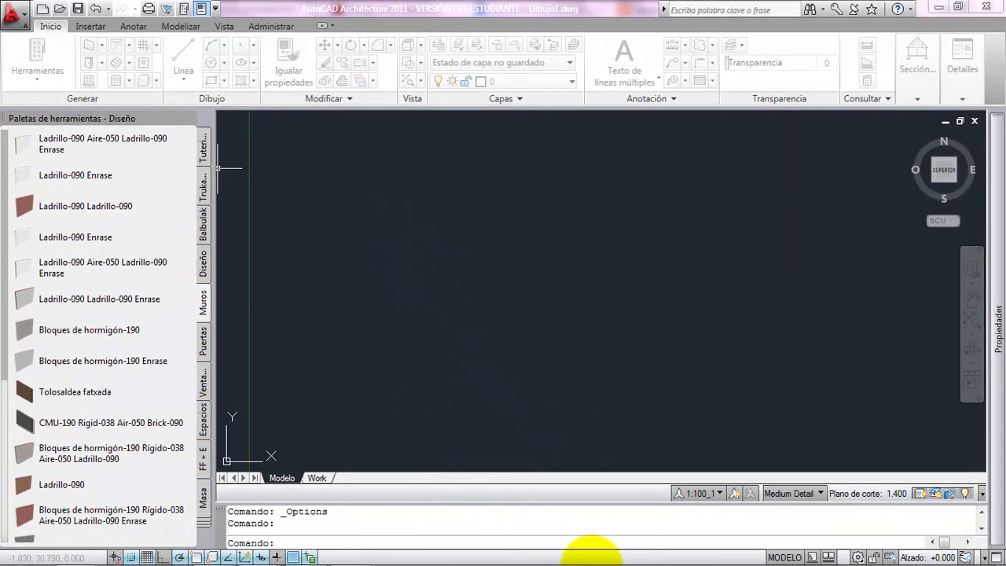
- Switch to Edificio G.dwg and copy the whole floor plan with the Aloma room and the large hall to the clipboard
mouse_move(673, 554)
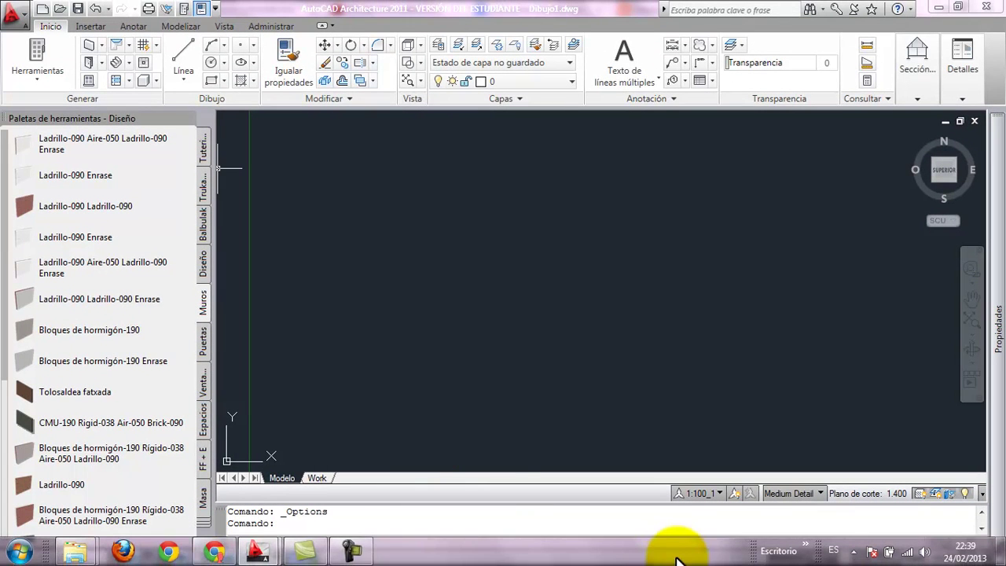
click(271, 549)
click(329, 489)
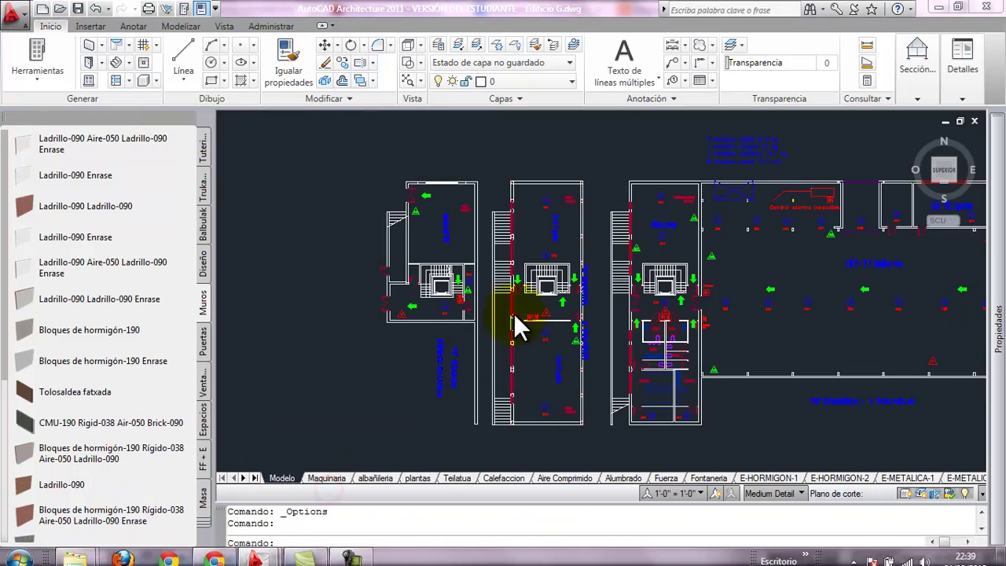
middle_drag(648, 285, 407, 273)
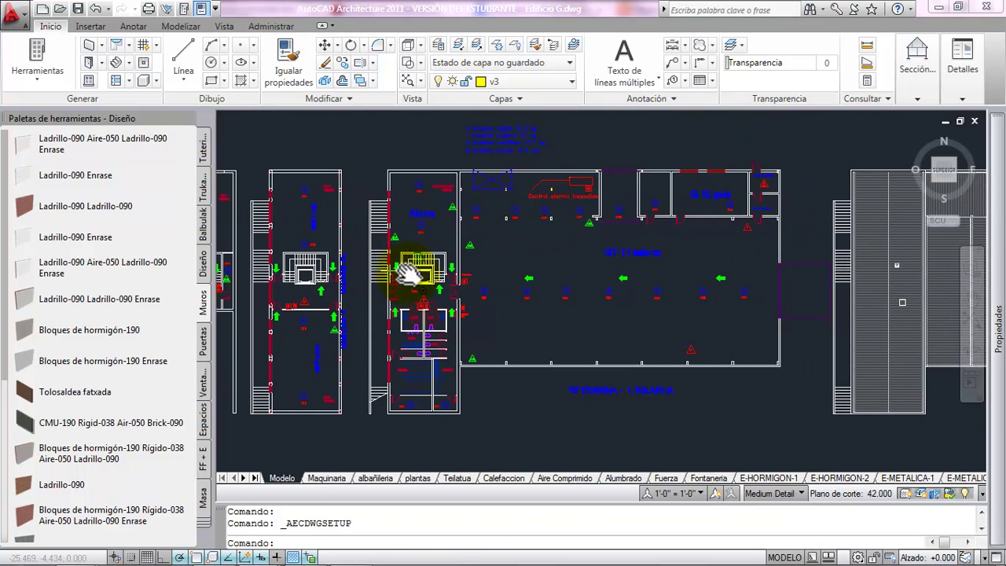
click(360, 159)
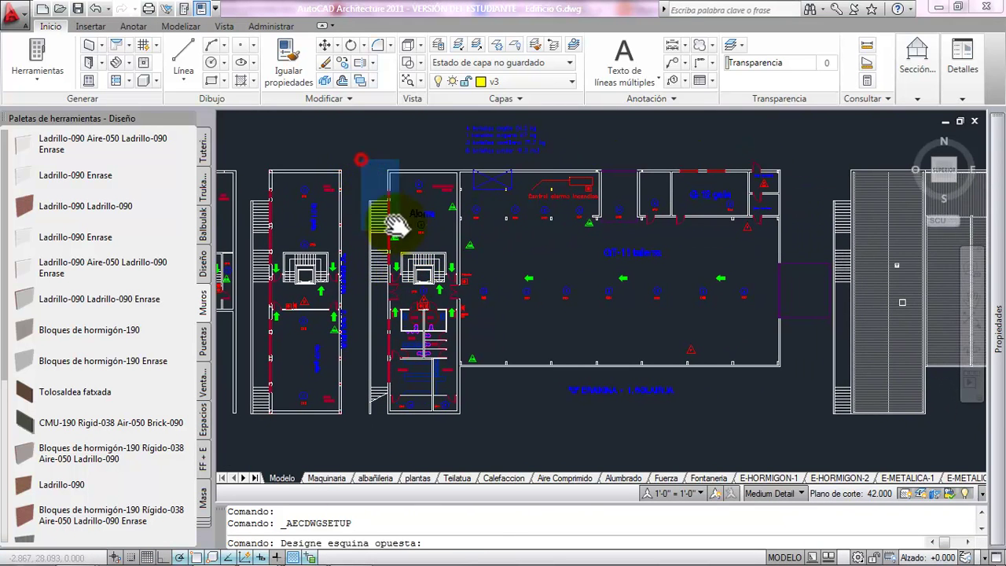
click(795, 425)
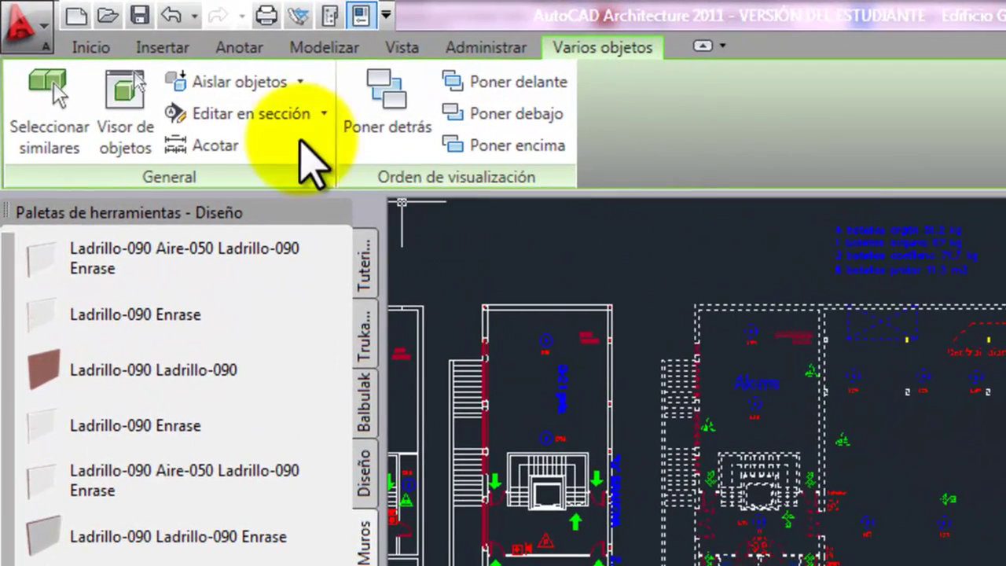
click(82, 47)
click(604, 187)
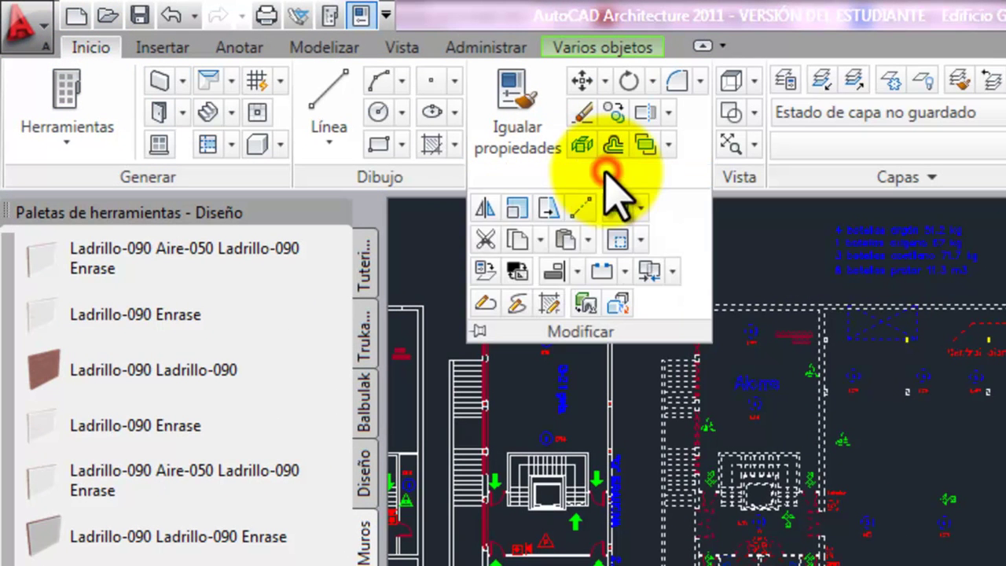
click(519, 239)
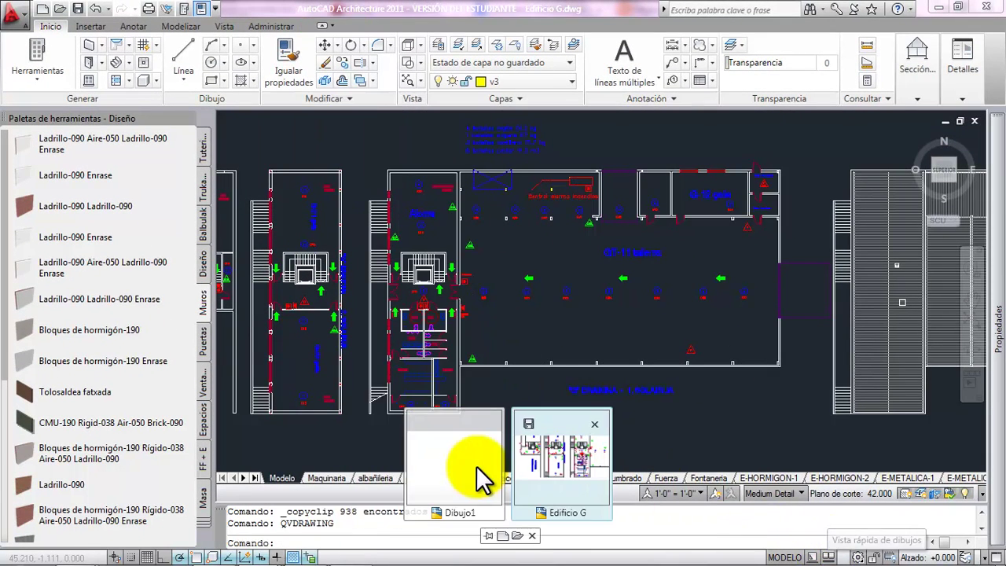
- Return to Dibujo1.dwg, paste the copied floor plan near the origin and fit it in view
click(469, 466)
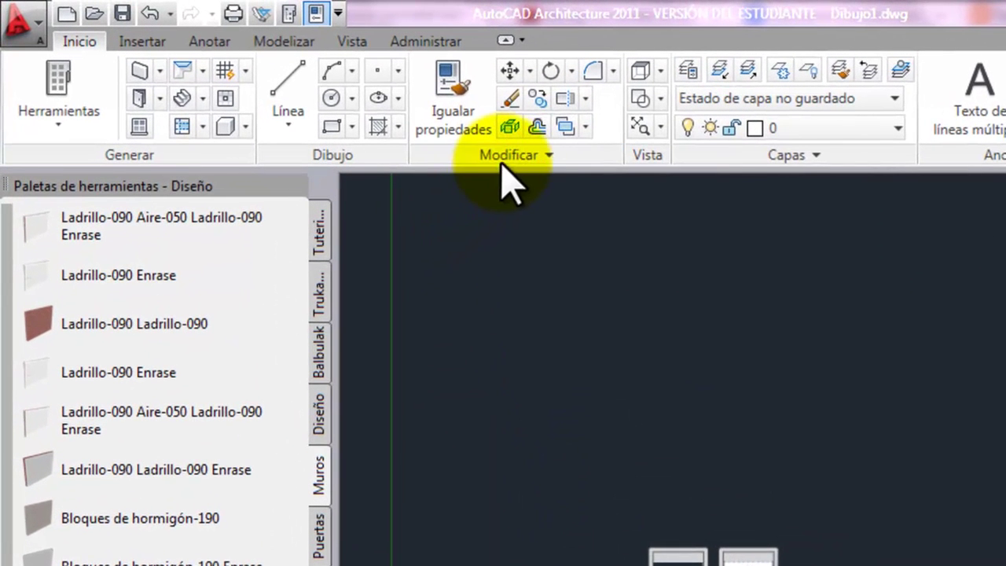
click(505, 155)
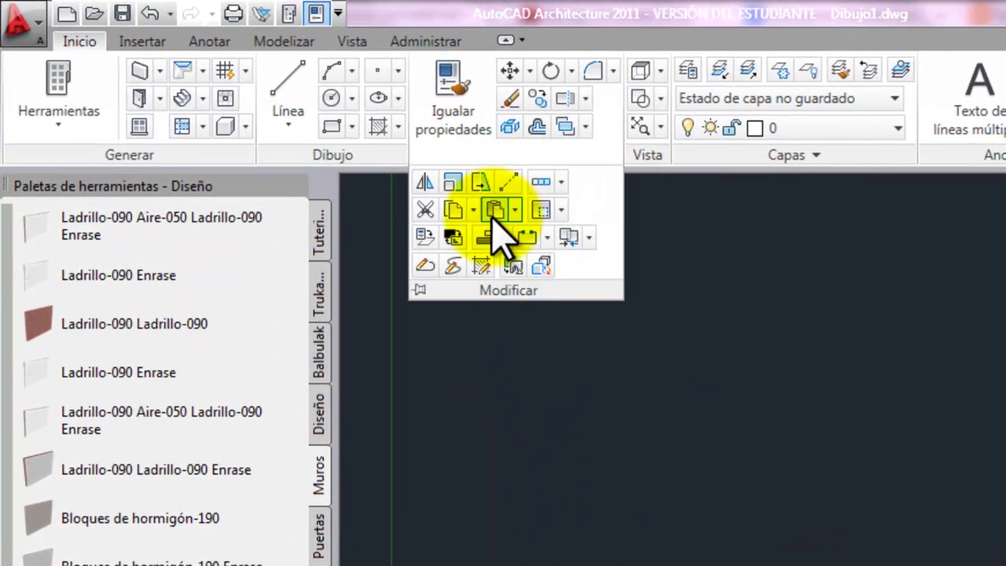
click(494, 210)
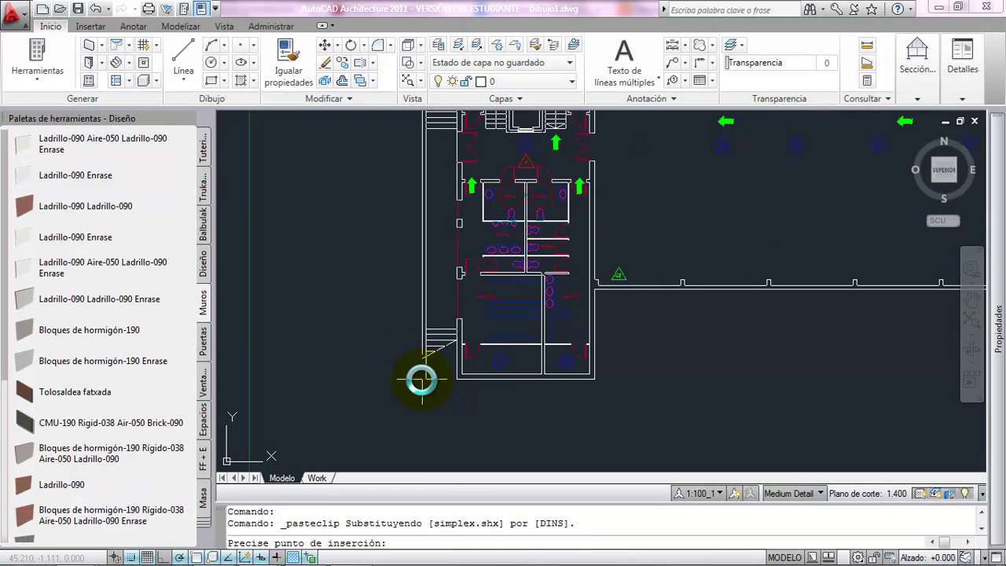
click(422, 379)
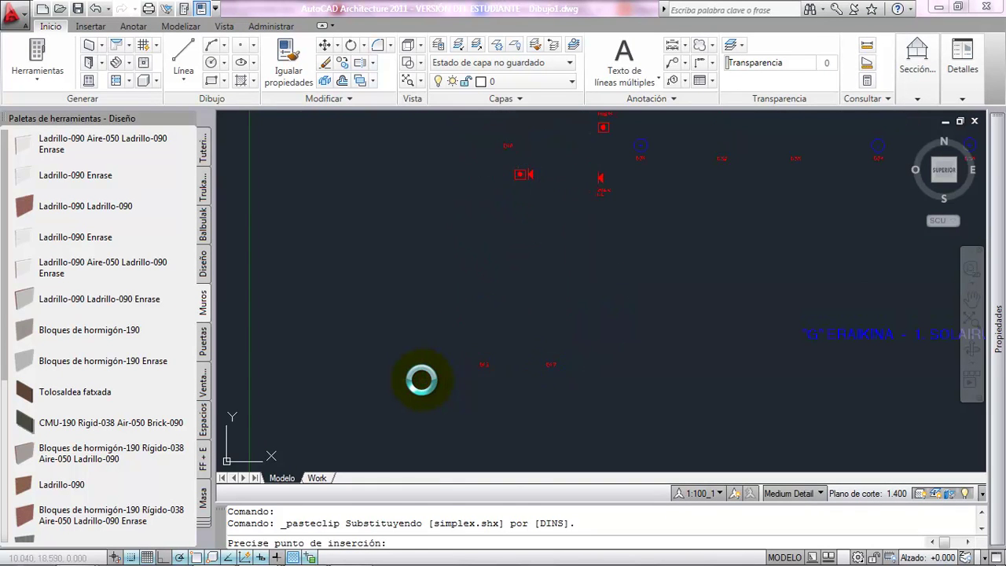
click(972, 319)
scroll(589, 318, down, 2)
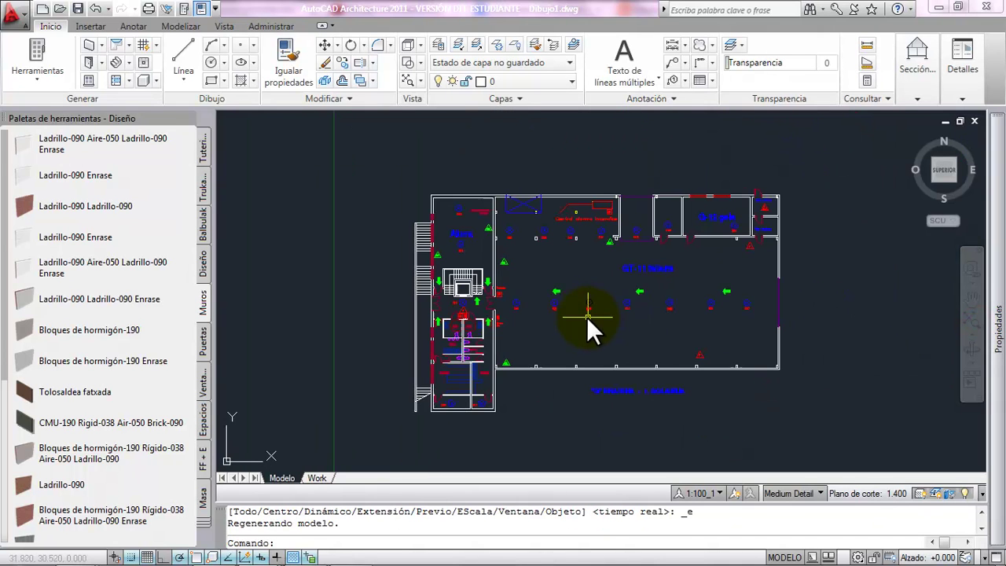
- Convert the upper line of the plan's narrow wing into a Bloques de hormigón-190 Rígido-038 Aire-050 Ladrillo-090 wall, erasing the original line
click(36, 197)
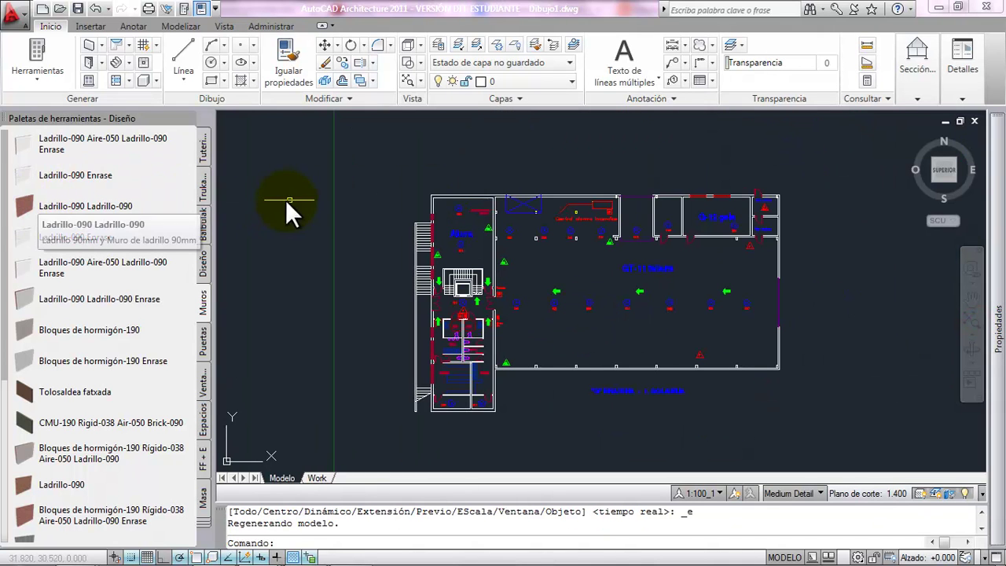
click(455, 198)
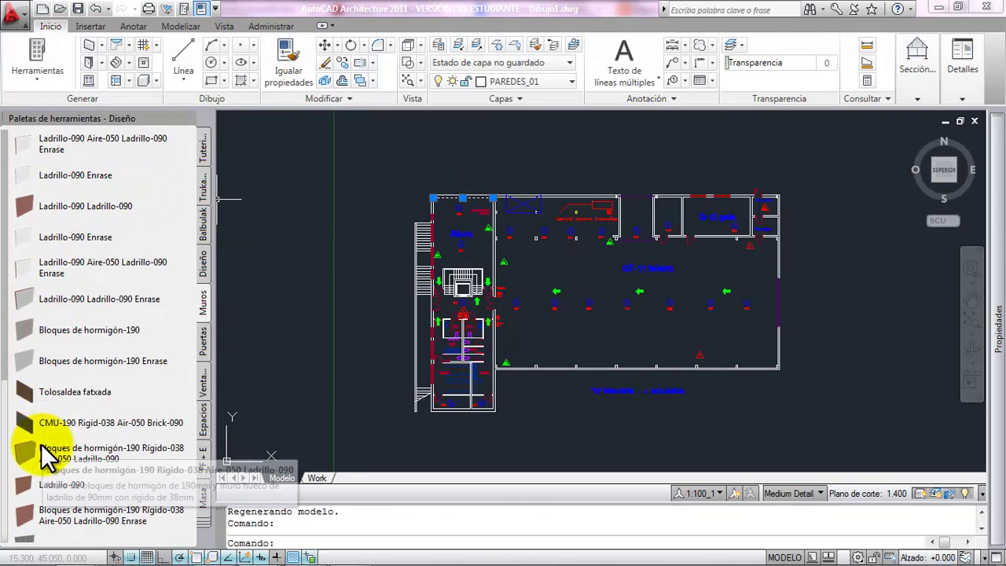
right_click(63, 452)
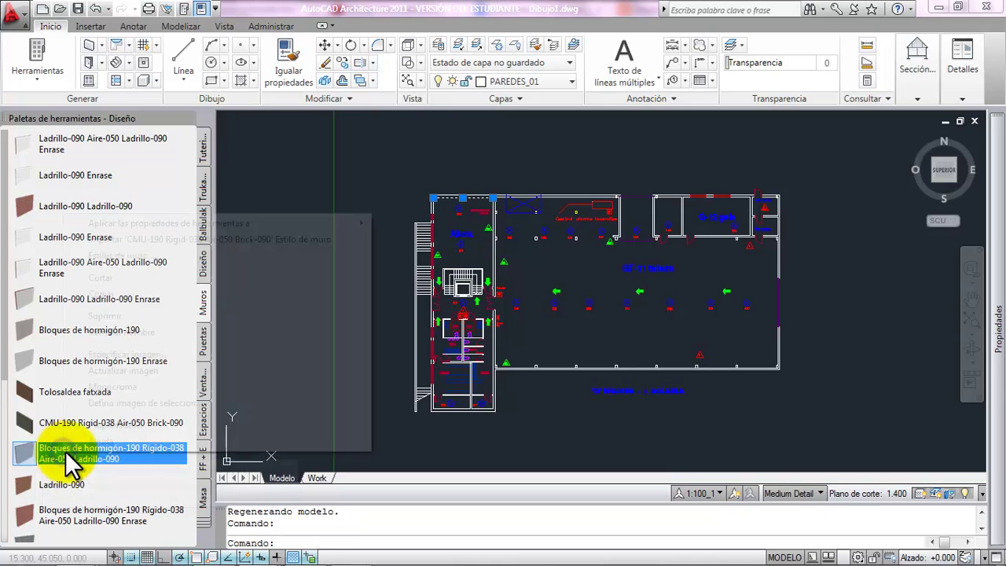
mouse_move(161, 224)
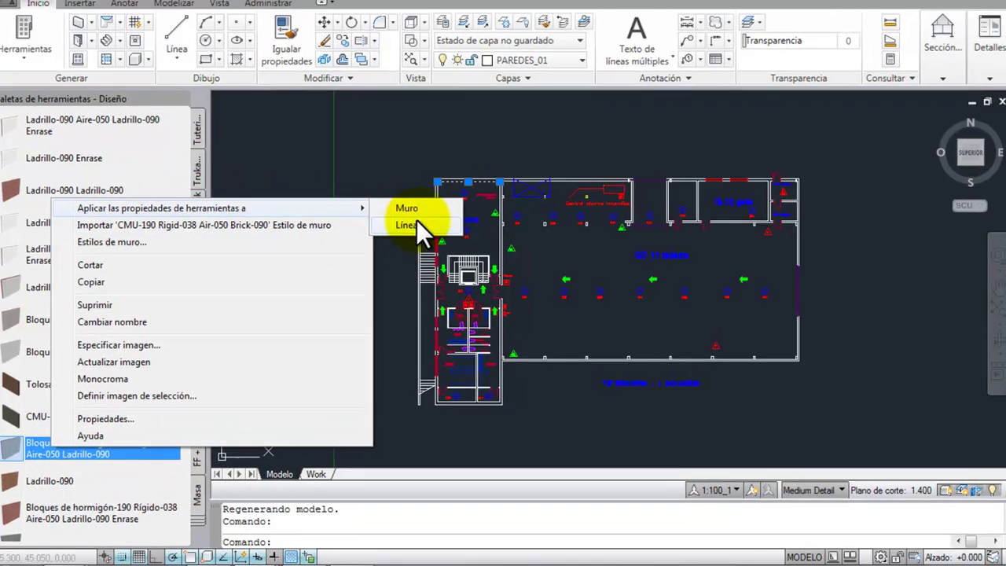
click(401, 239)
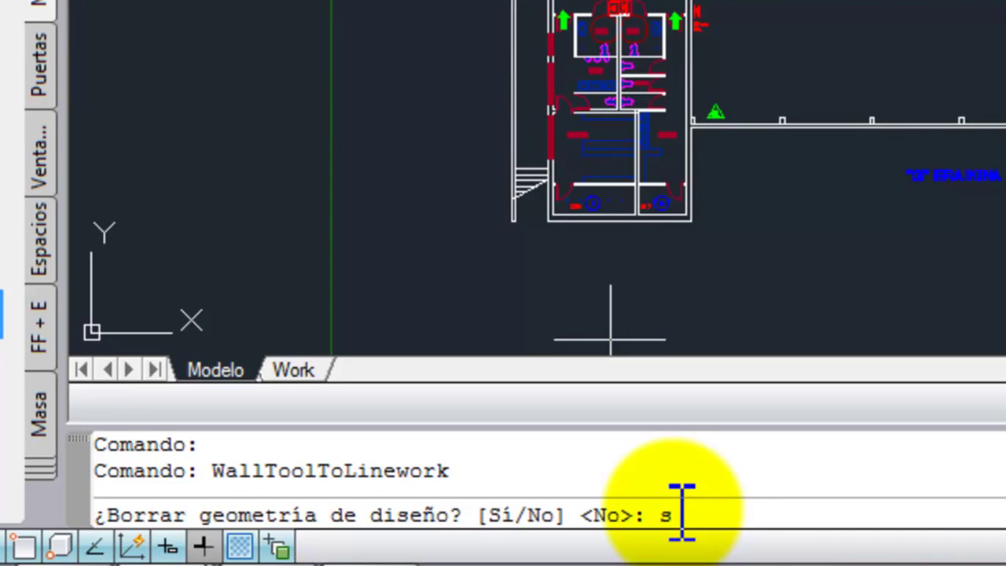
key(Return)
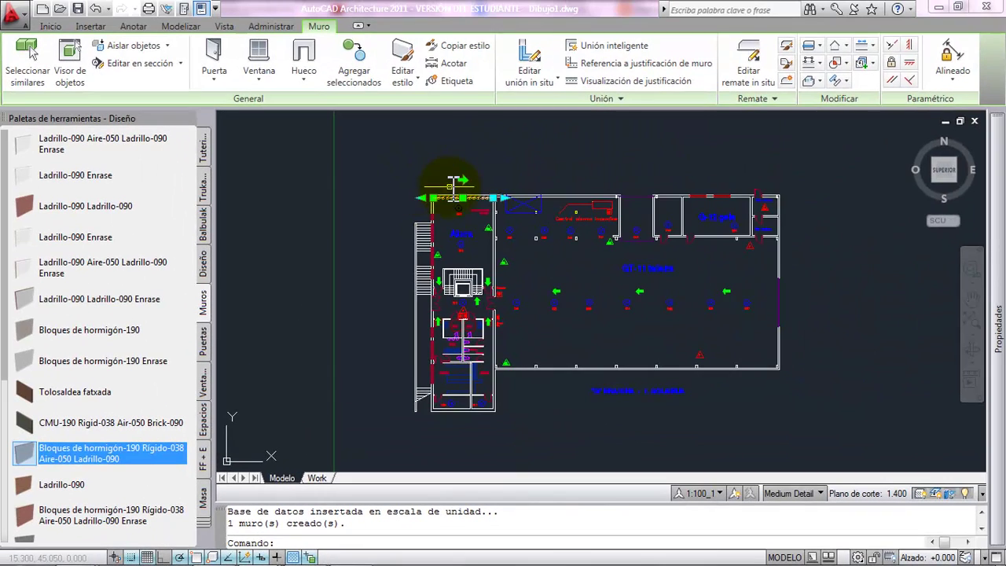
- Set the justification of the narrow wing's new upper wall to Derecha and clear the selection
scroll(499, 195, up, 7)
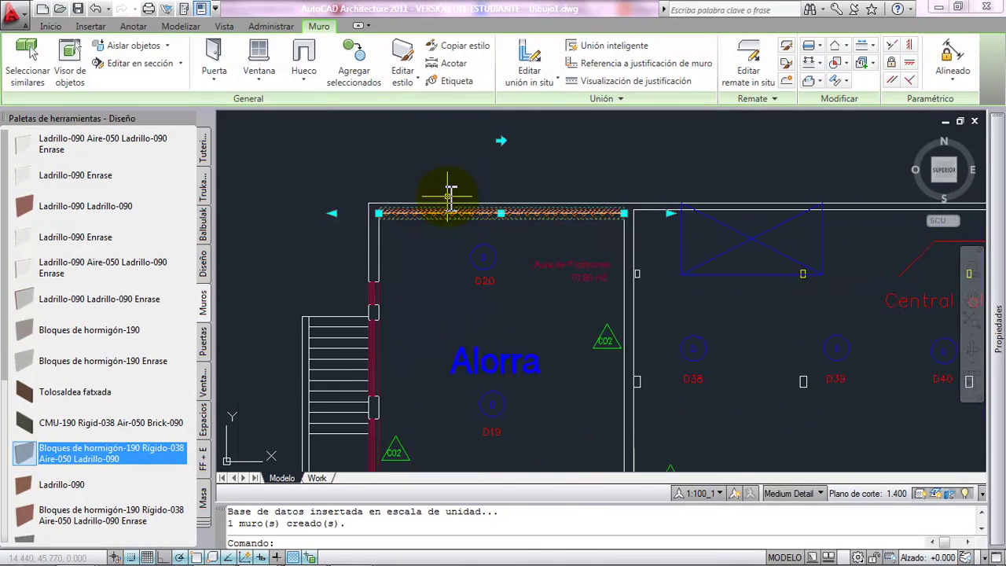
scroll(449, 210, up, 2)
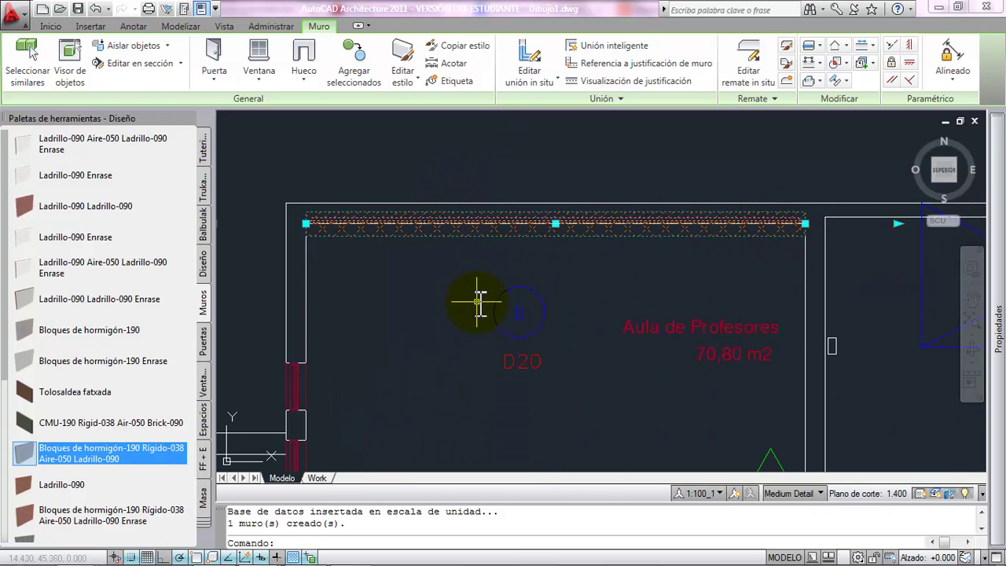
mouse_move(995, 338)
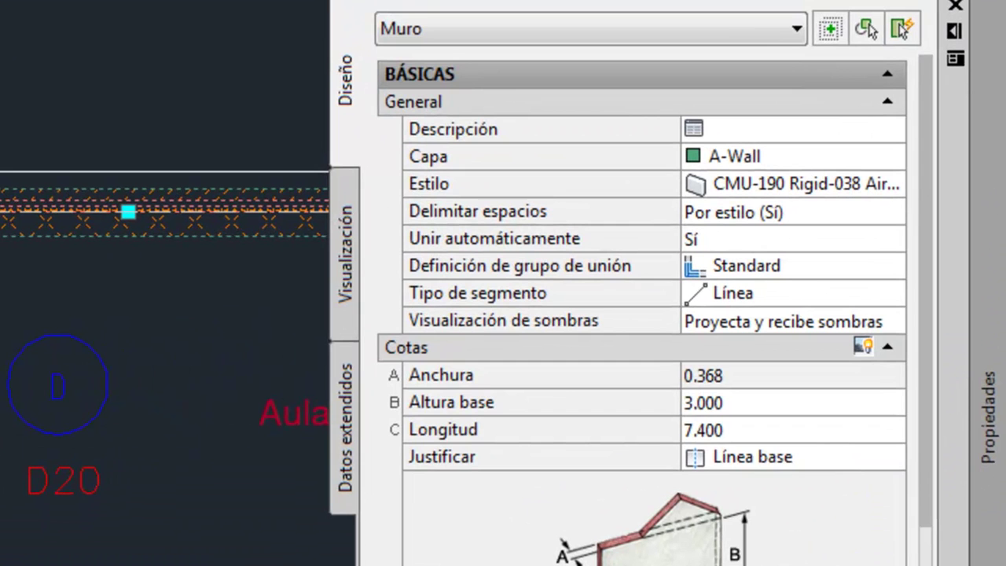
click(831, 456)
click(896, 458)
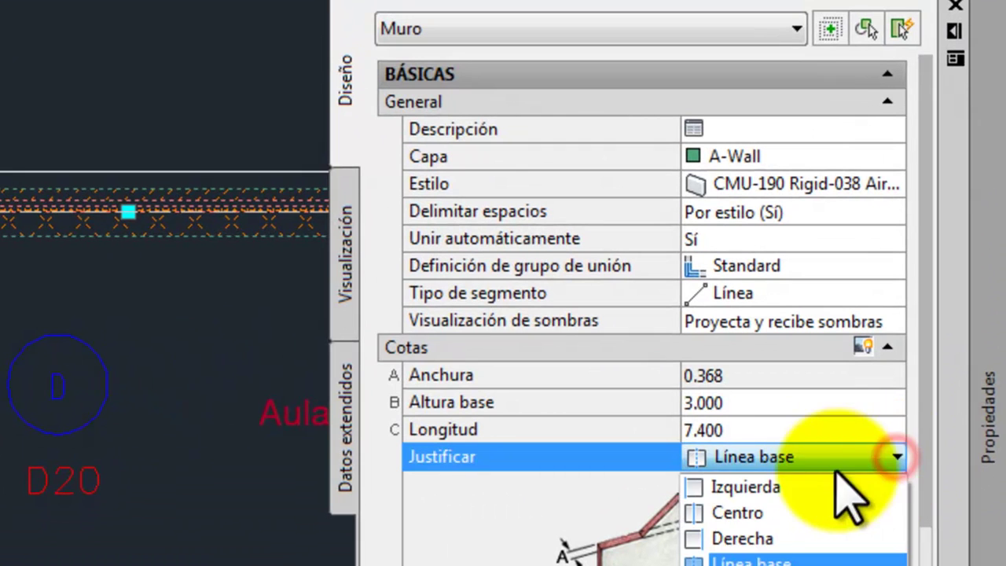
click(764, 539)
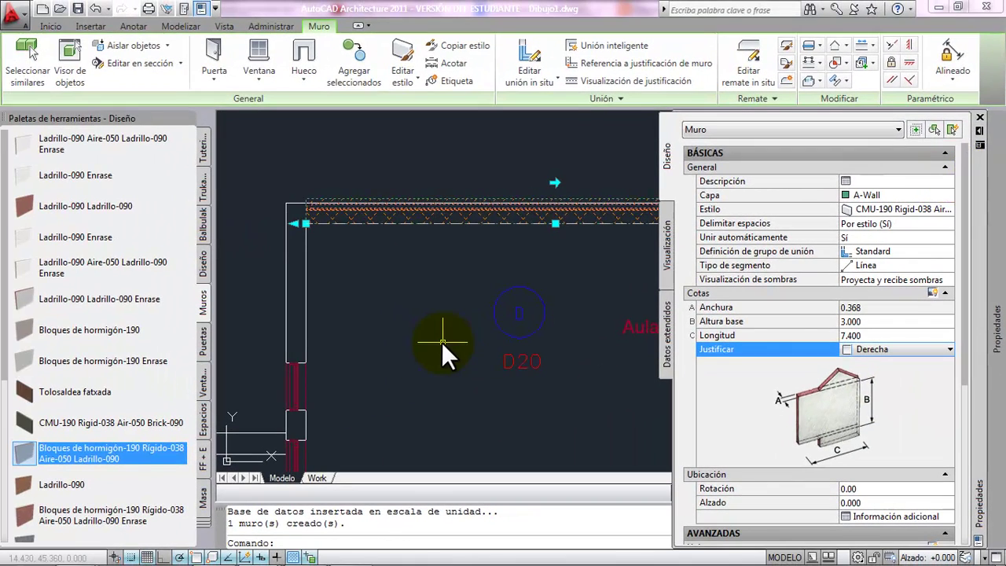
click(442, 342)
scroll(551, 337, down, 5)
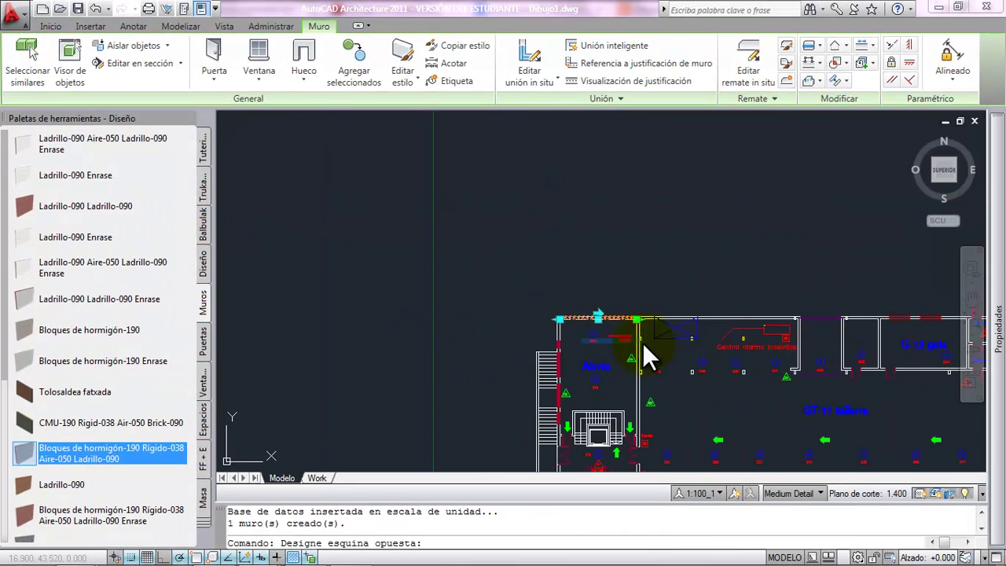
mouse_move(750, 399)
middle_down()
mouse_move(660, 292)
mouse_move(561, 262)
middle_up()
click(271, 212)
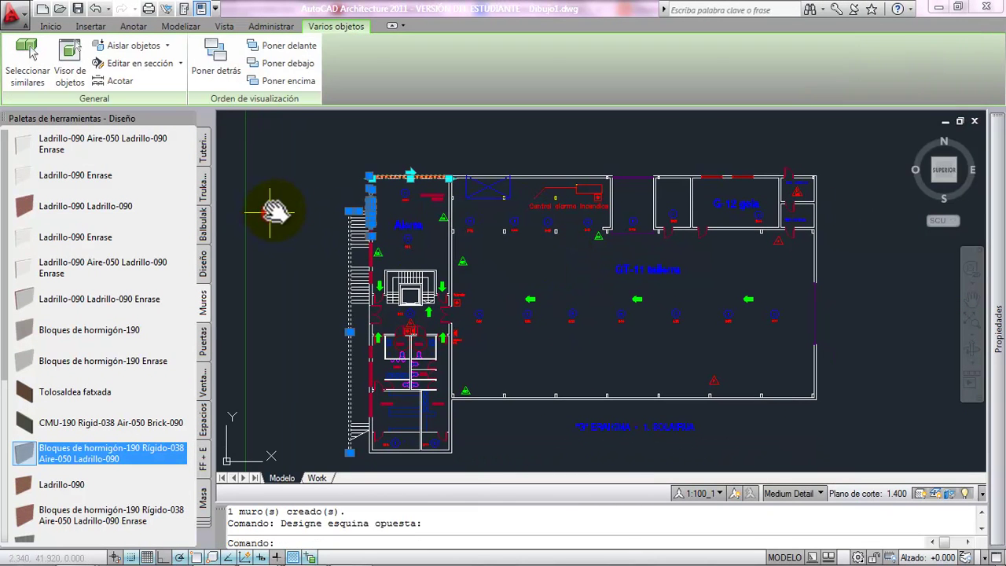
key(Escape)
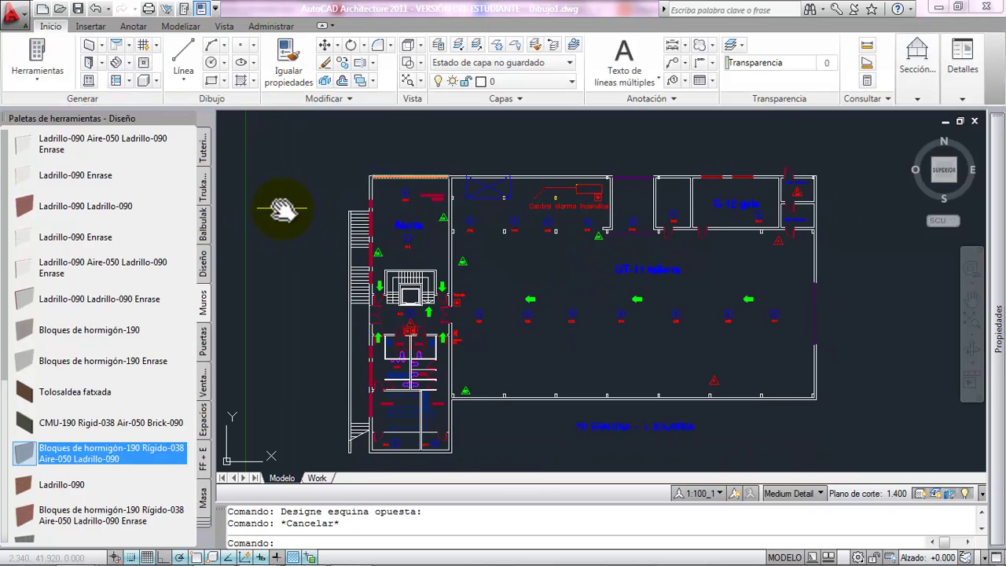
- Convert the rest of the plan's outer perimeter lines into Bloques de hormigón-190 Rígido-038 Aire-050 Ladrillo-090 walls, erasing the original geometry
right_click(76, 451)
mouse_move(412, 227)
click(468, 238)
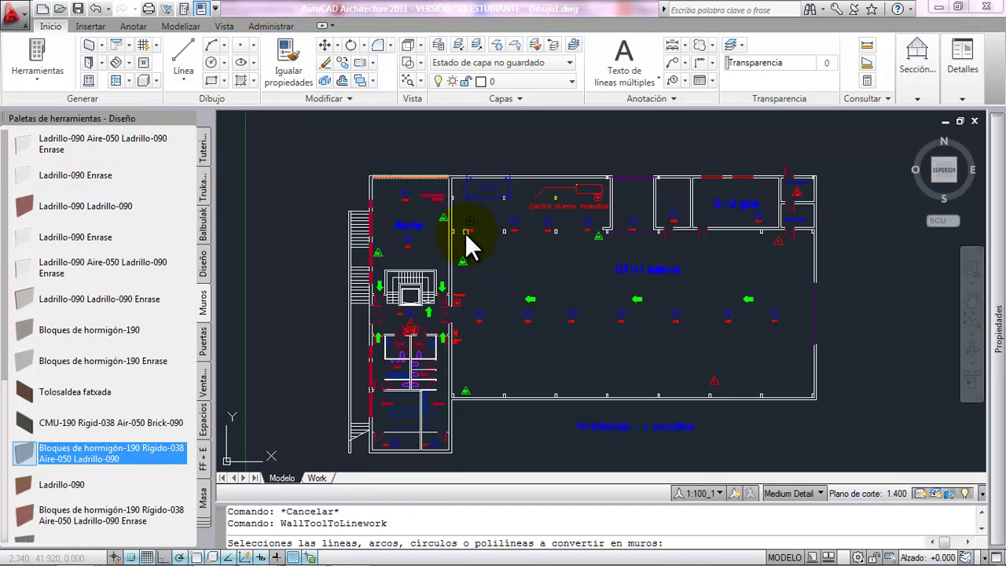
click(456, 179)
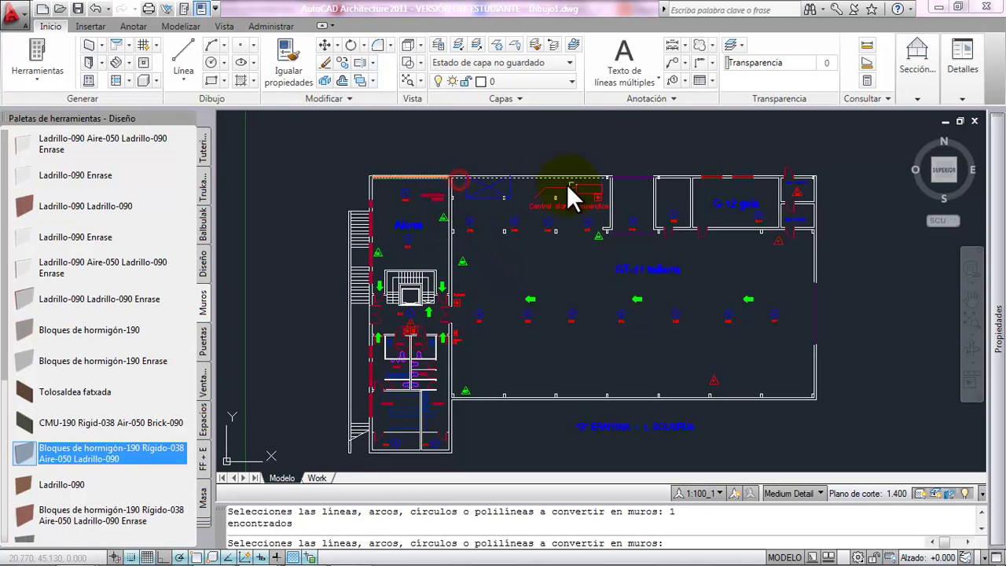
click(677, 180)
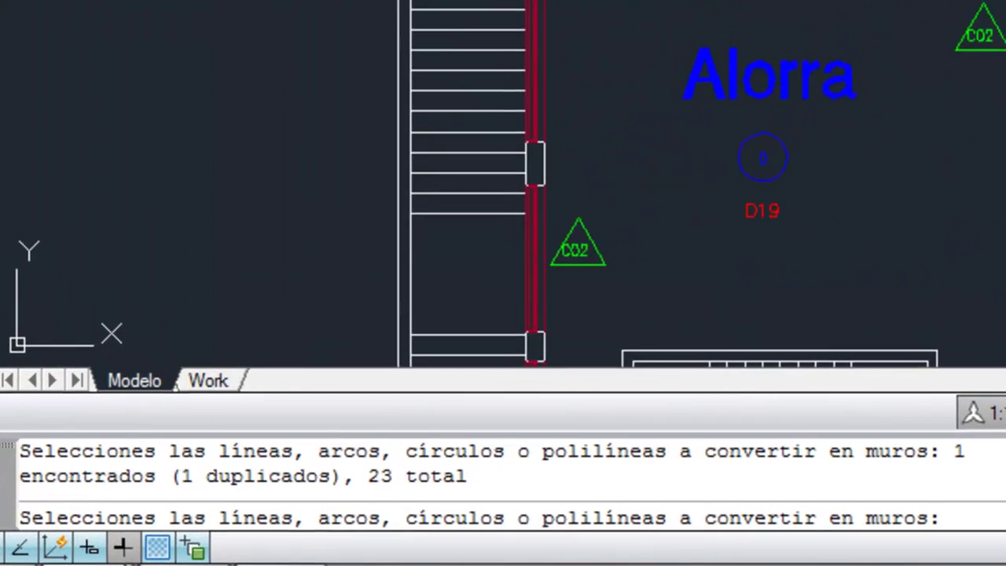
scroll(517, 261, down, 4)
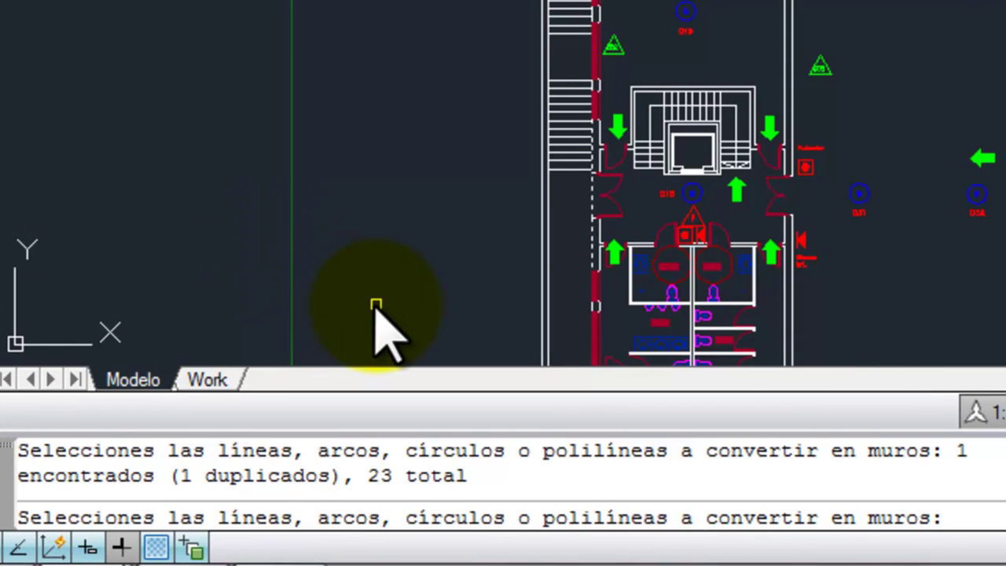
key(Return)
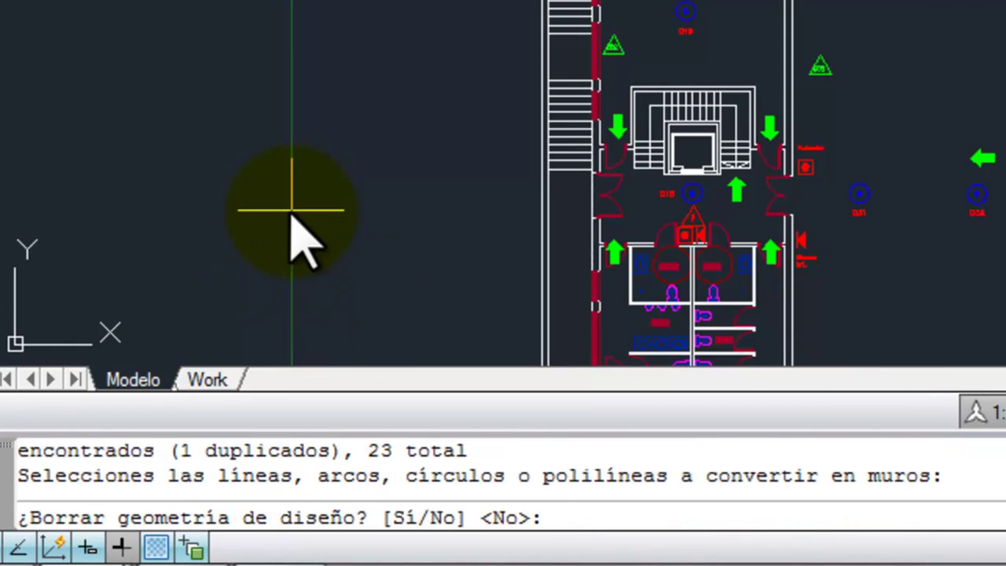
text(s)
key(Return)
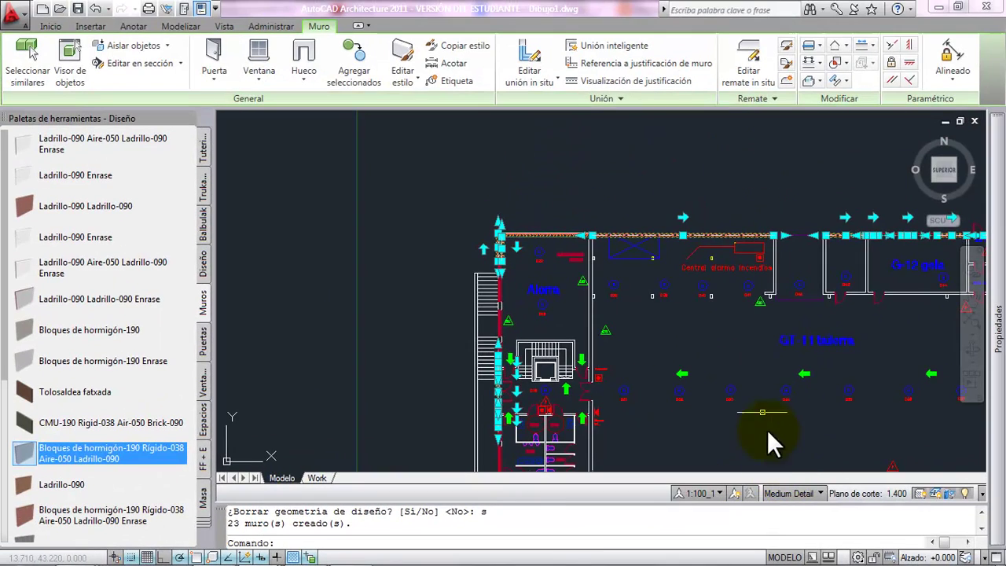
- Set the justification of all the newly converted perimeter walls to Derecha and check their alignment along the large hall's lower side
mouse_move(747, 382)
middle_down()
mouse_move(555, 251)
mouse_move(563, 263)
middle_up()
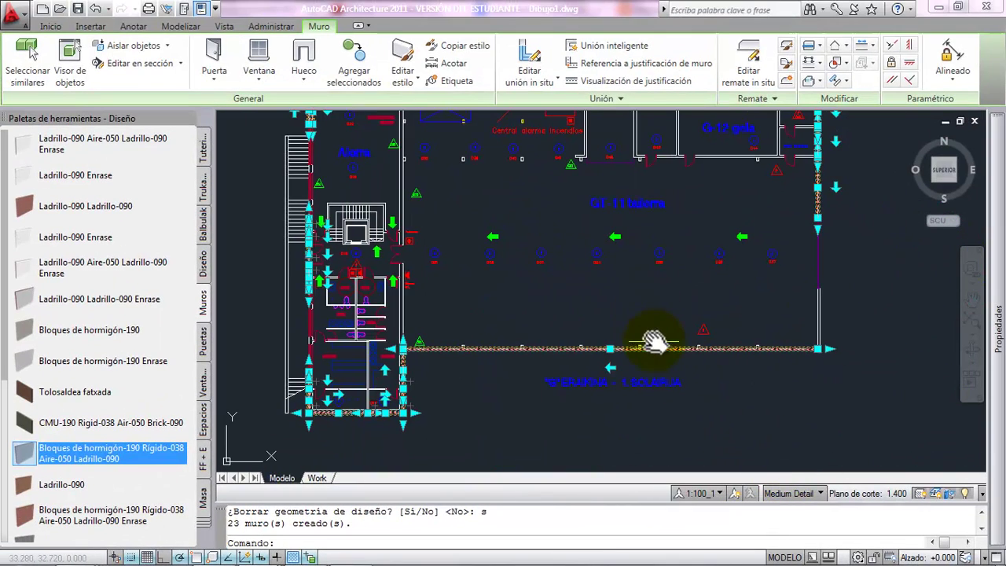
scroll(643, 354, up, 8)
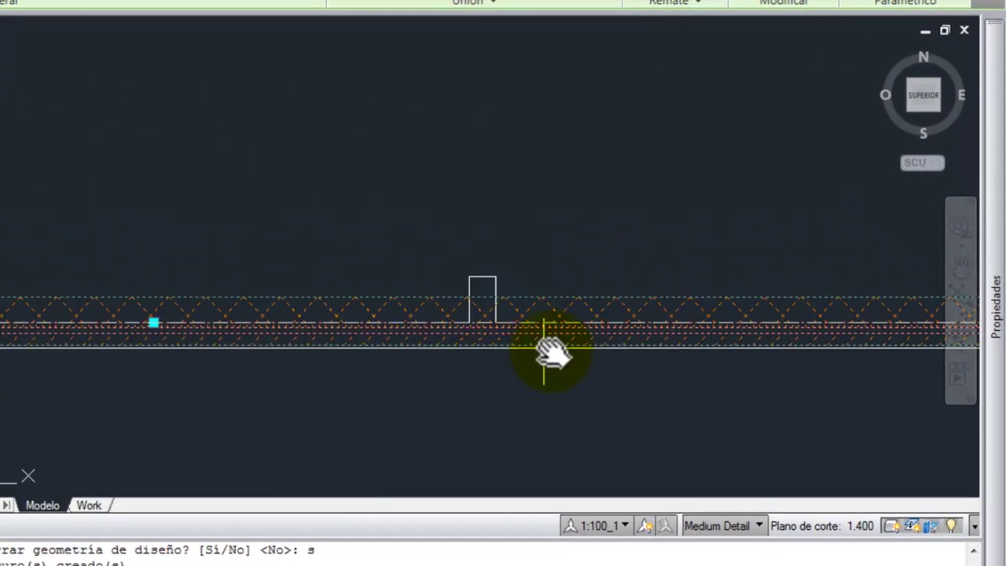
mouse_move(988, 299)
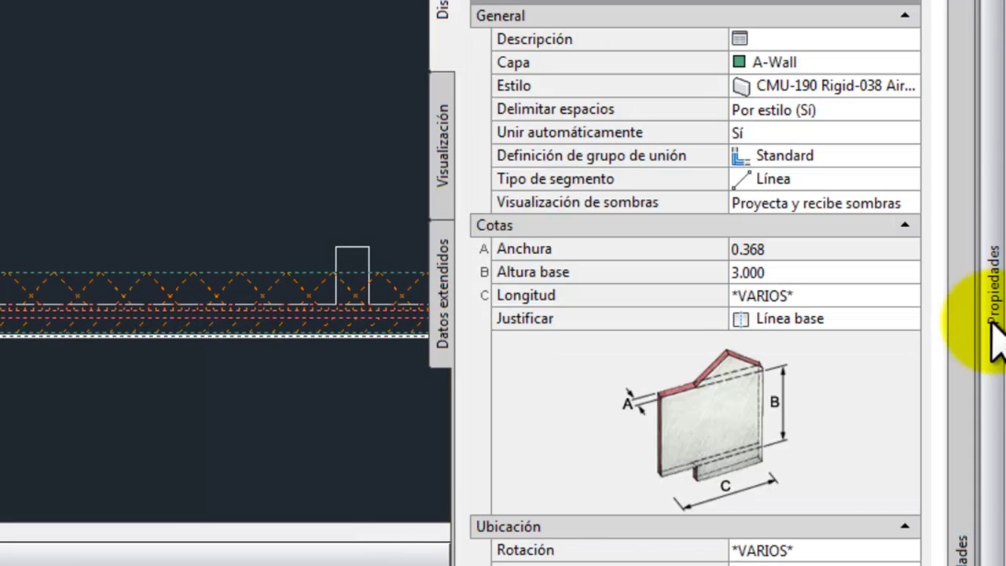
click(865, 319)
click(880, 319)
click(807, 389)
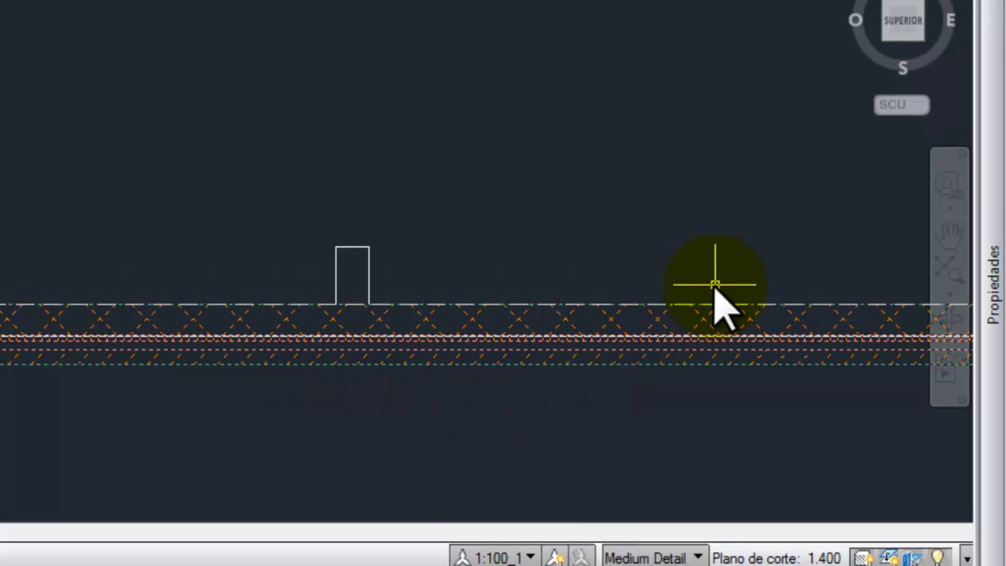
middle_drag(768, 176, 242, 182)
scroll(433, 213, down, 3)
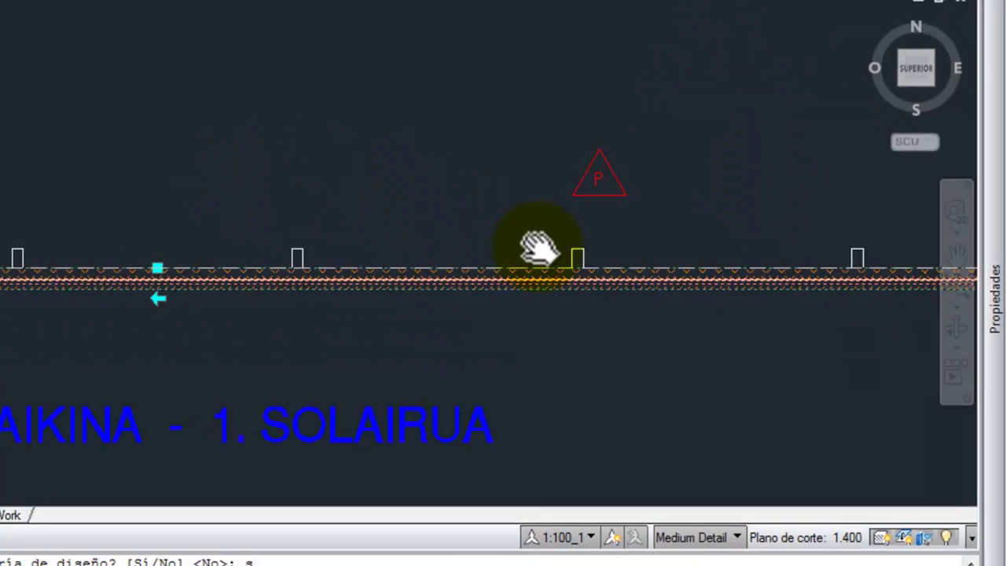
scroll(509, 239, down, 6)
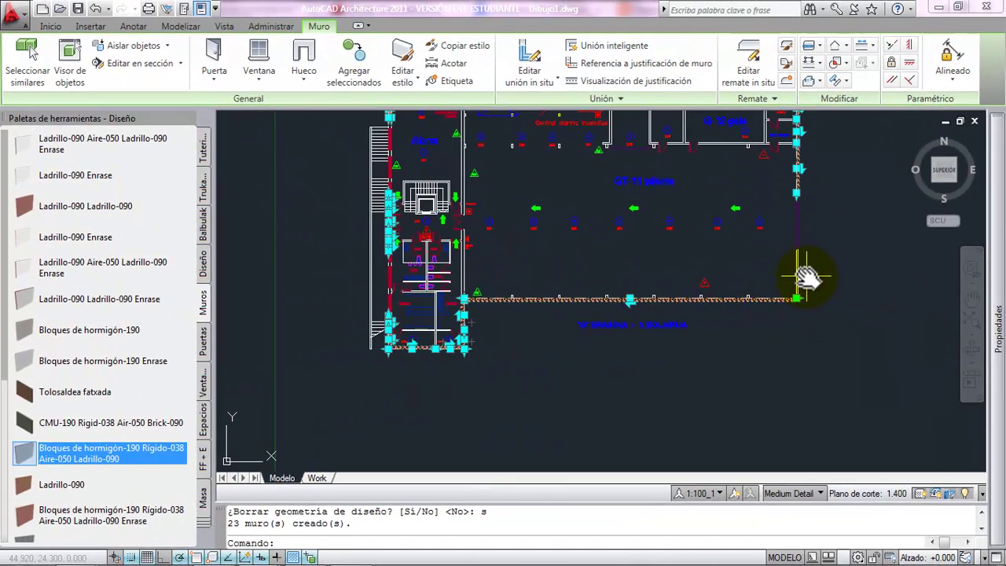
scroll(805, 277, up, 2)
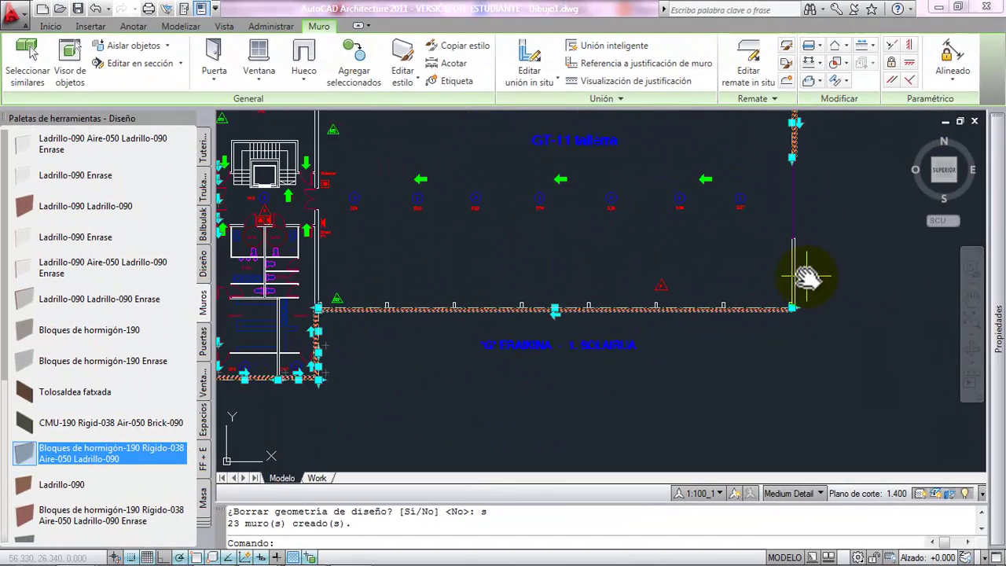